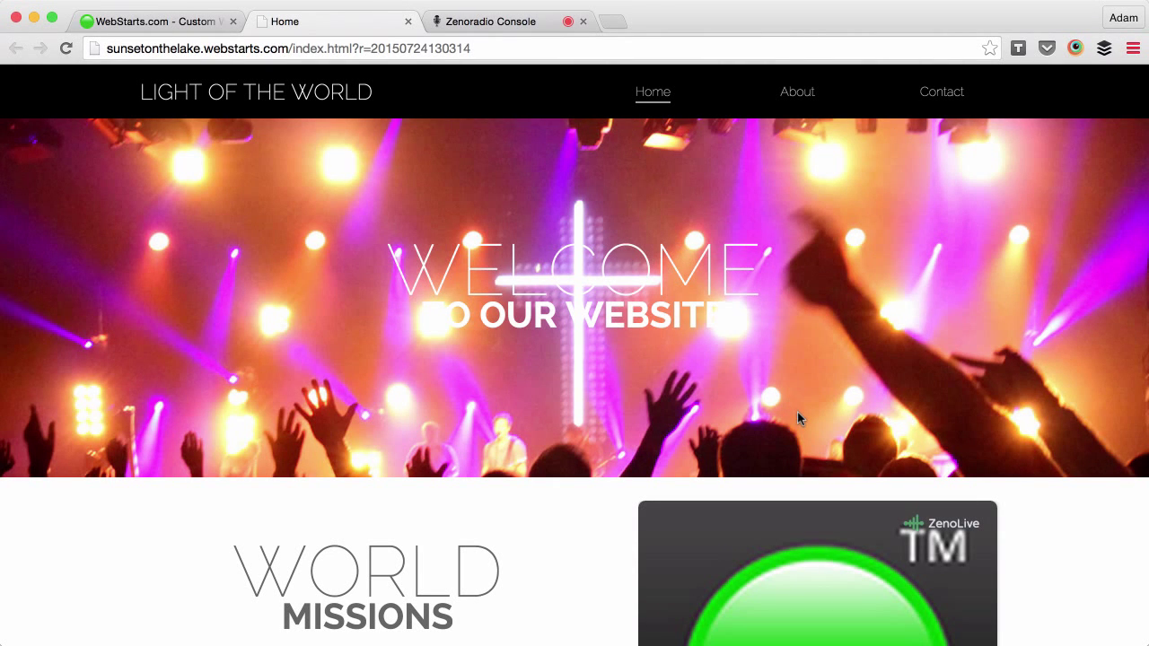
Step: Scroll to World Missions, play the ZenoLive stream and dismiss the listener login prompt
{"action": "scroll", "coordinate": [797, 412], "scroll_direction": "down", "scroll_amount": 5}
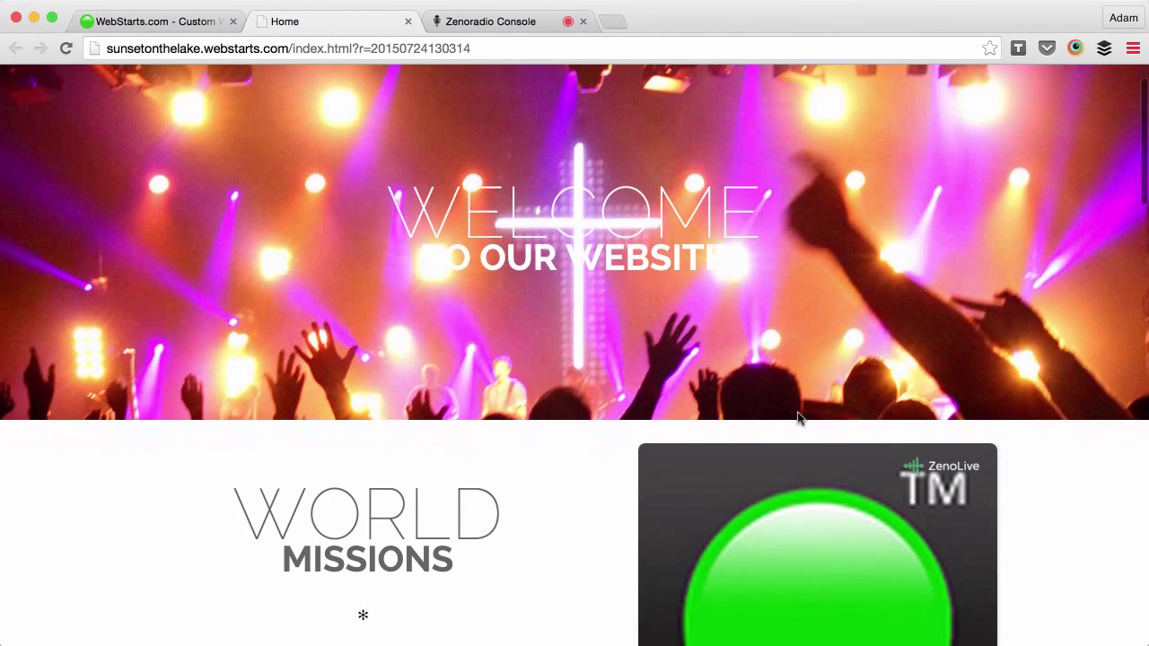
{"action": "scroll", "coordinate": [797, 418], "scroll_direction": "down", "scroll_amount": 1}
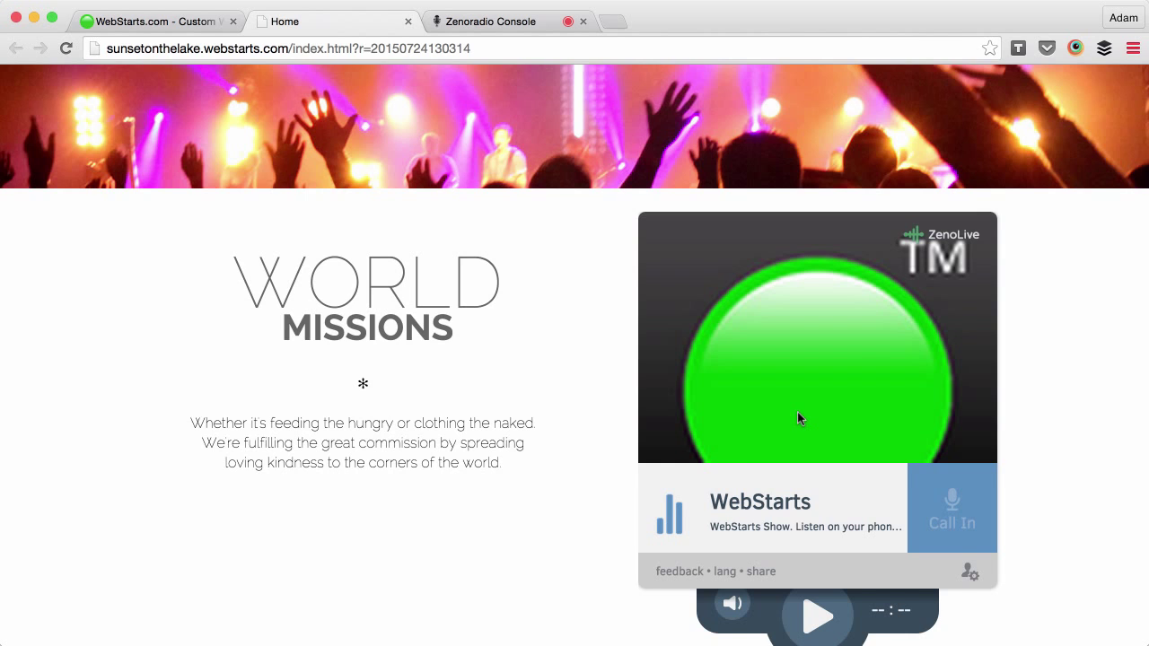
{"action": "scroll", "coordinate": [874, 386], "scroll_direction": "down", "scroll_amount": 1}
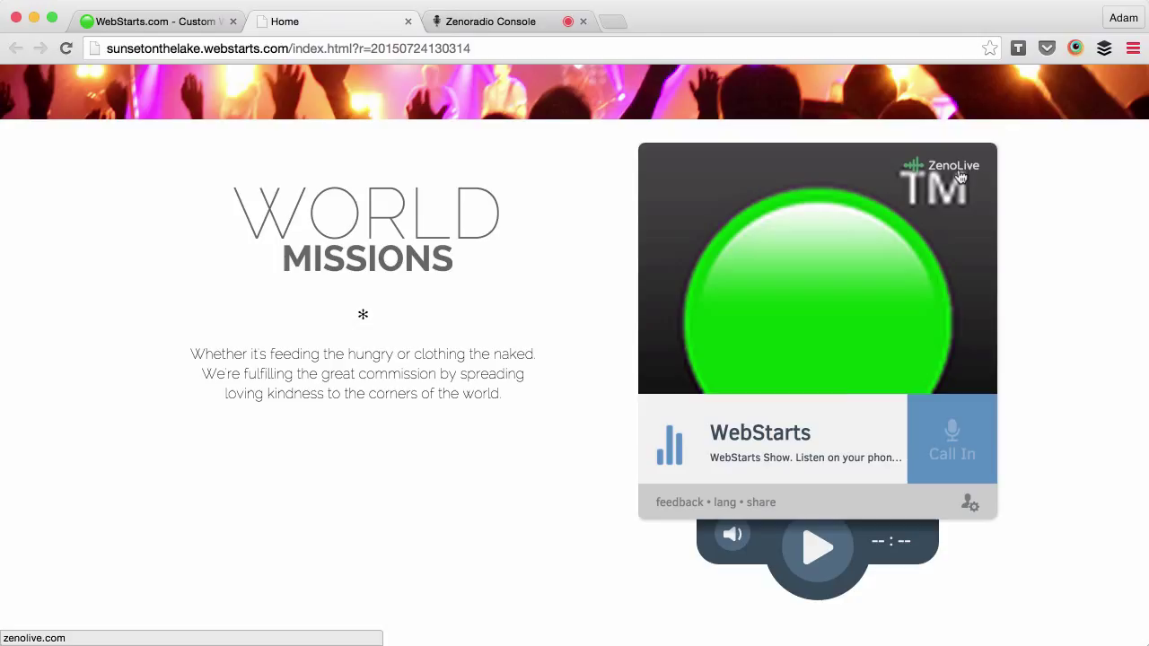
{"action": "left_click", "coordinate": [826, 562]}
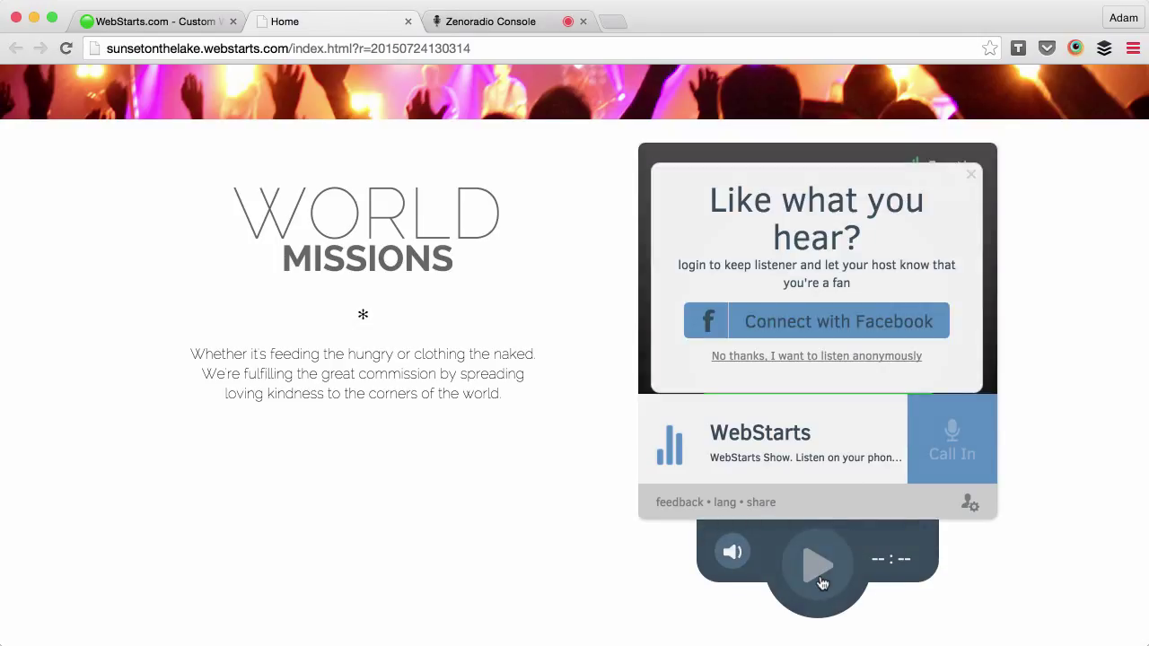
{"action": "left_click", "coordinate": [969, 174]}
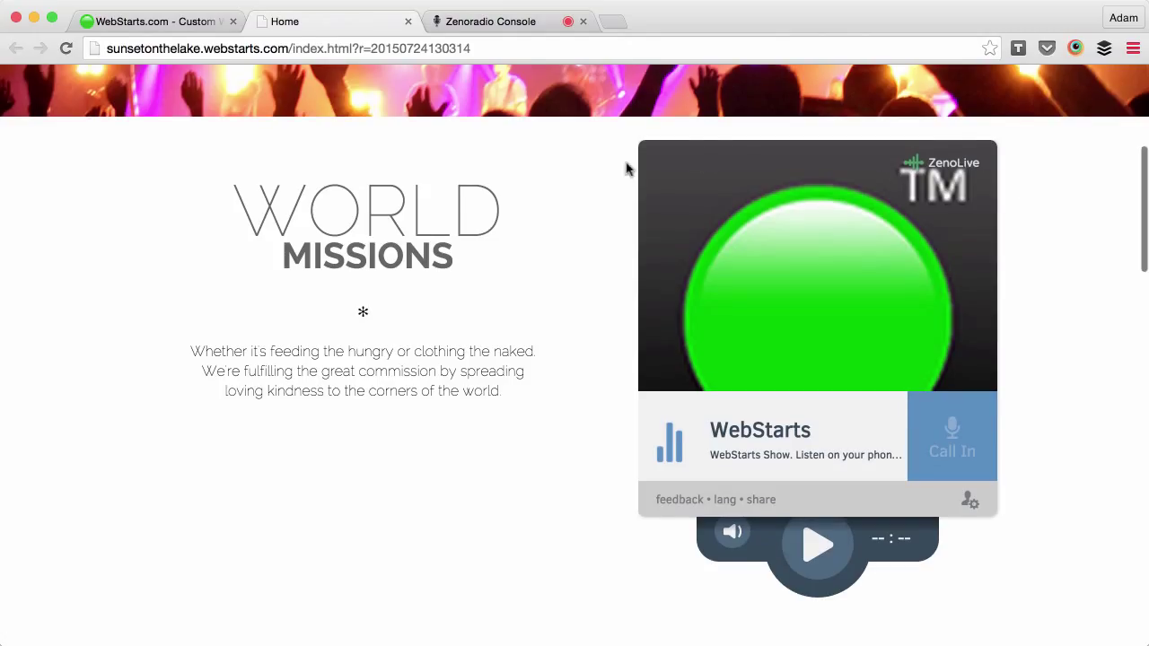
Step: In the Zenoradio console, open Broadcast and scroll down to the Media Queue section
{"action": "left_click", "coordinate": [506, 20]}
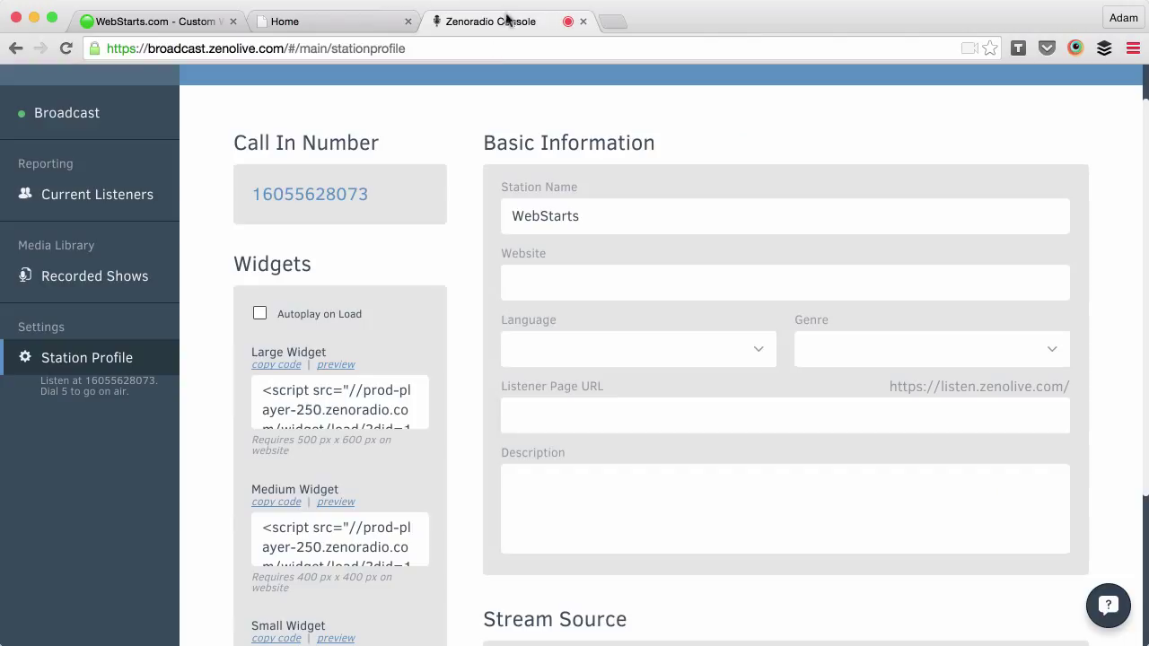
{"action": "left_click", "coordinate": [106, 128]}
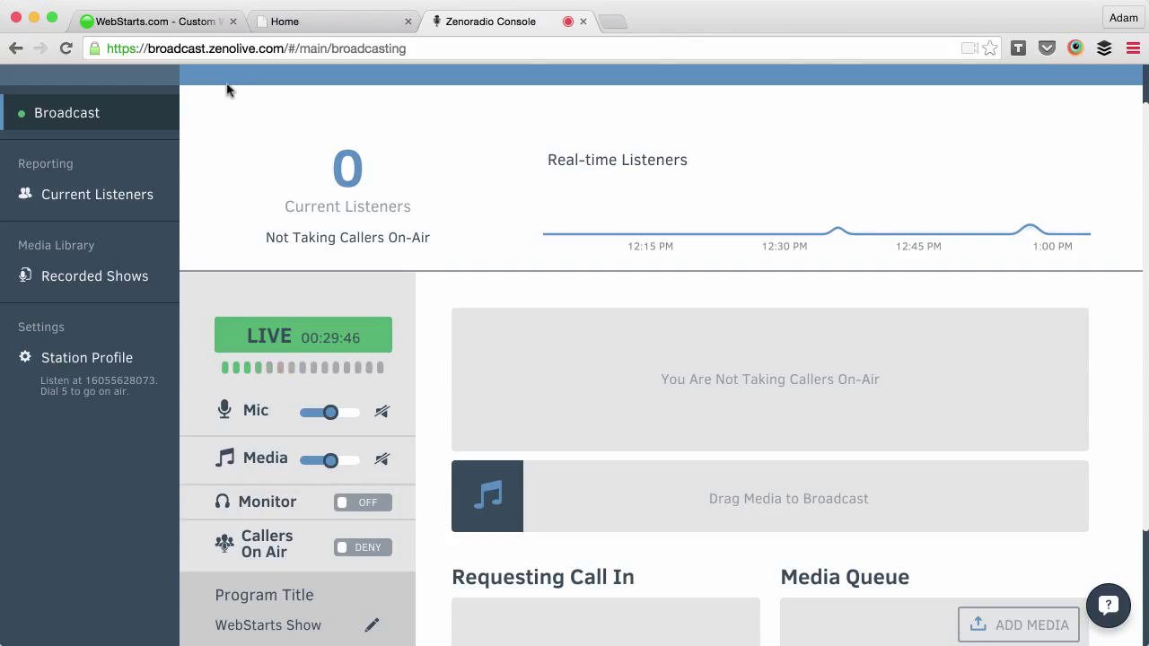
{"action": "scroll", "coordinate": [226, 89], "scroll_direction": "up", "scroll_amount": 2}
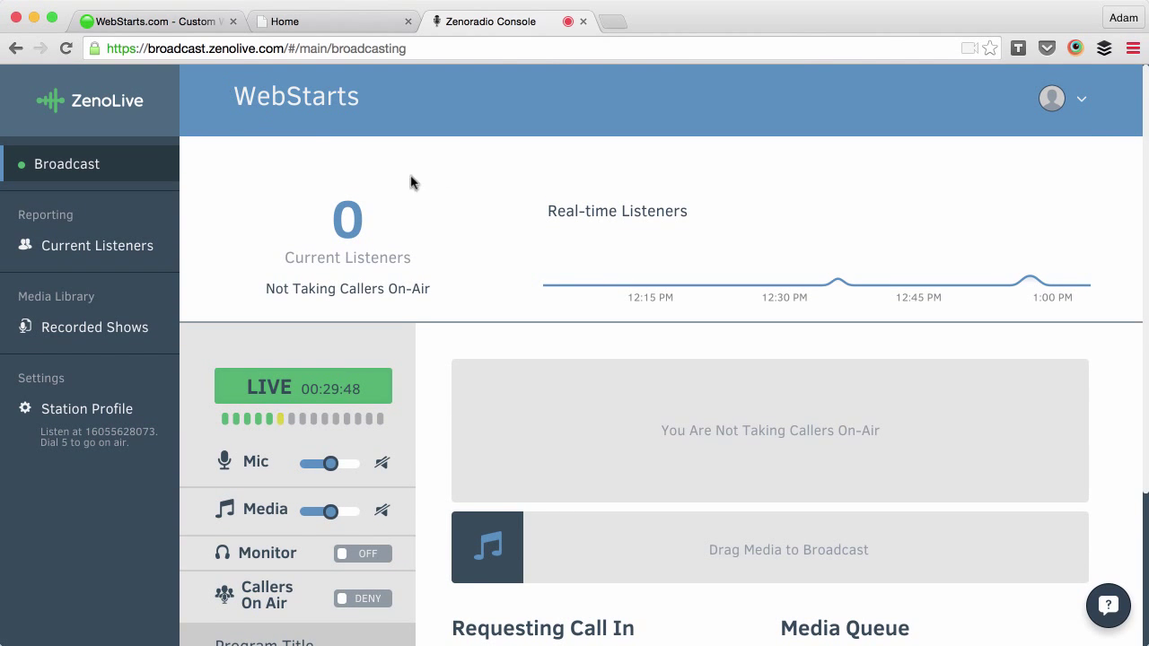
{"action": "scroll", "coordinate": [466, 199], "scroll_direction": "down", "scroll_amount": 1}
{"action": "scroll", "coordinate": [465, 199], "scroll_direction": "down", "scroll_amount": 5}
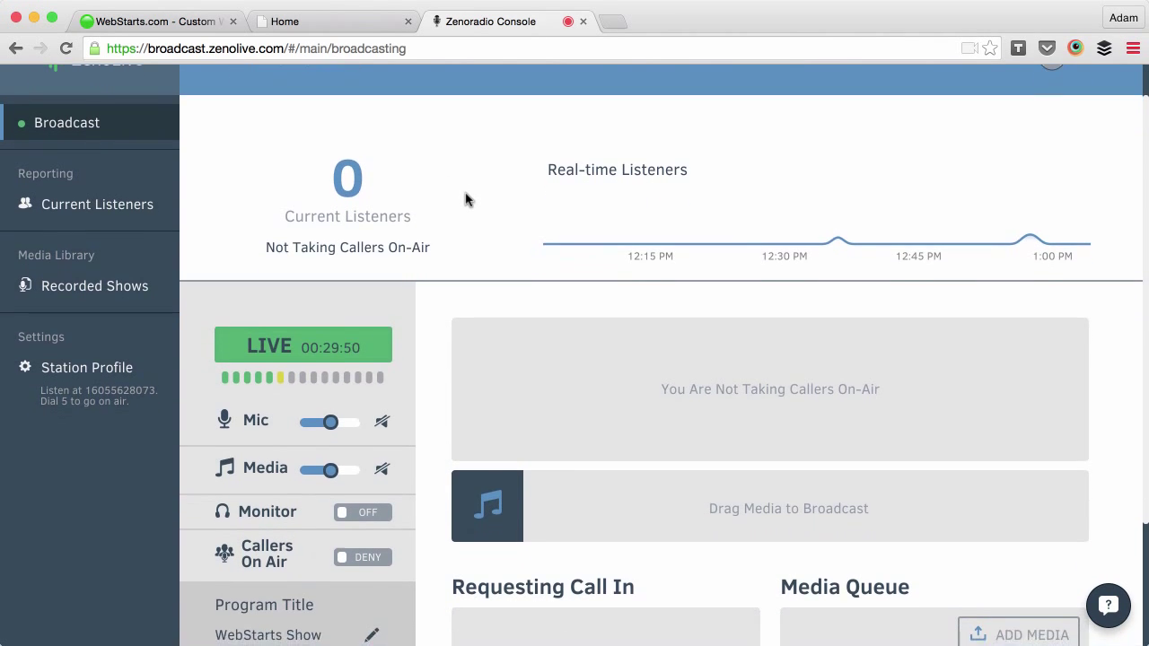
{"action": "scroll", "coordinate": [465, 199], "scroll_direction": "down", "scroll_amount": 3}
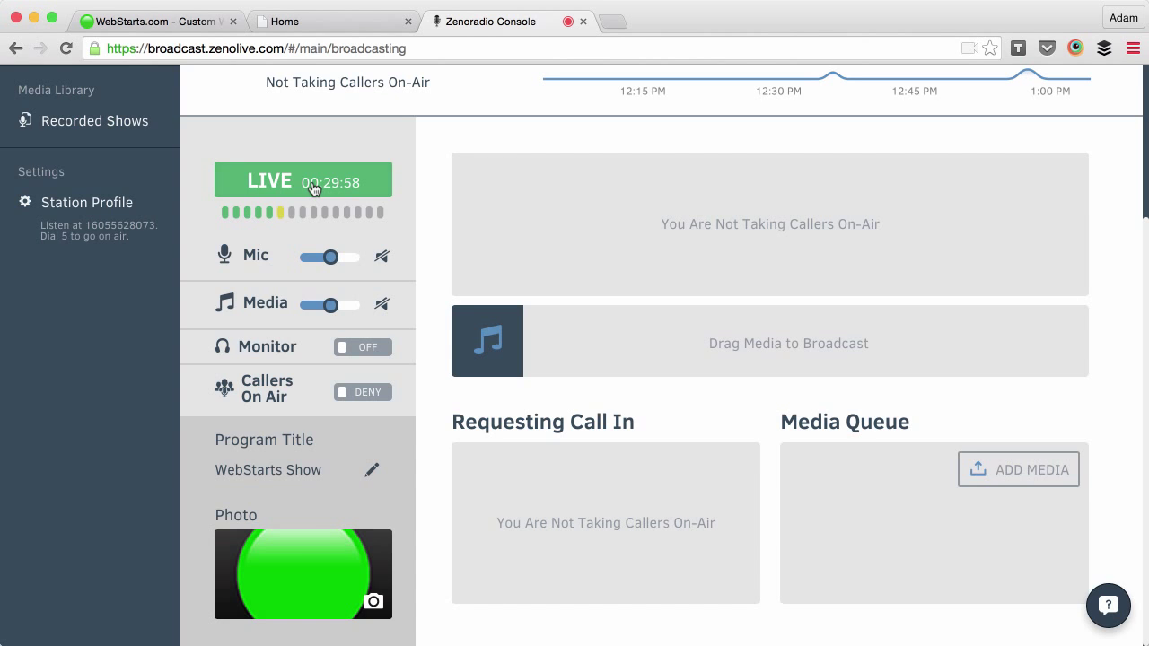
Step: Choose The Price is Right Losing Sound Effect.mp3 from the Music folder via ADD MEDIA
{"action": "left_click", "coordinate": [996, 479]}
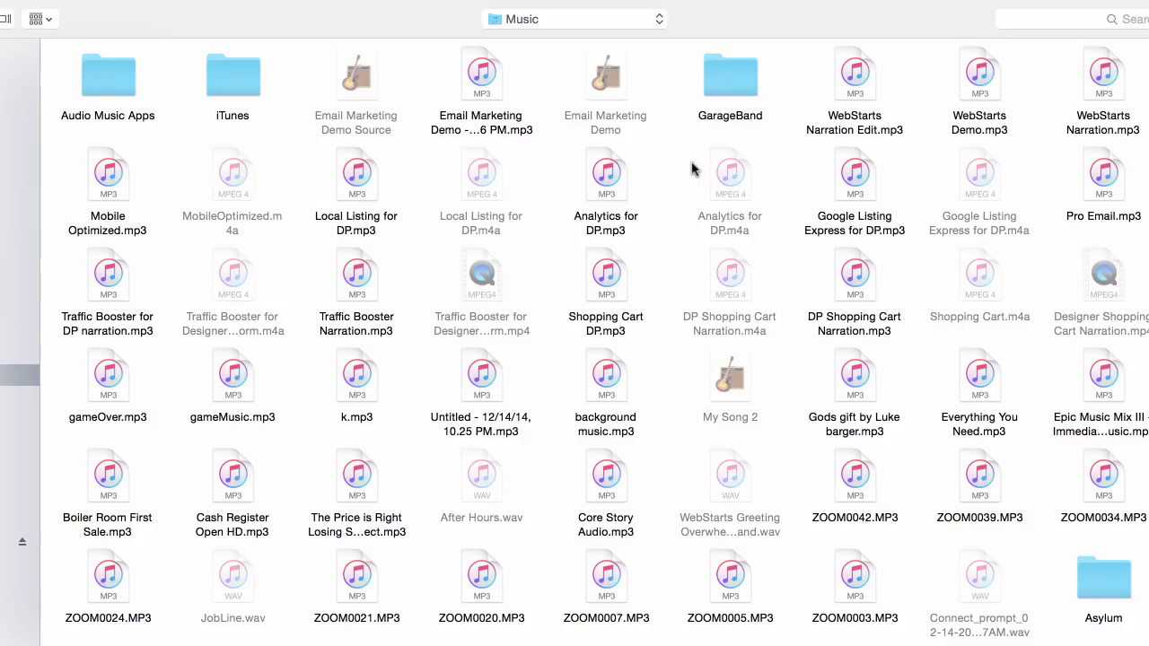
{"action": "left_click", "coordinate": [363, 498]}
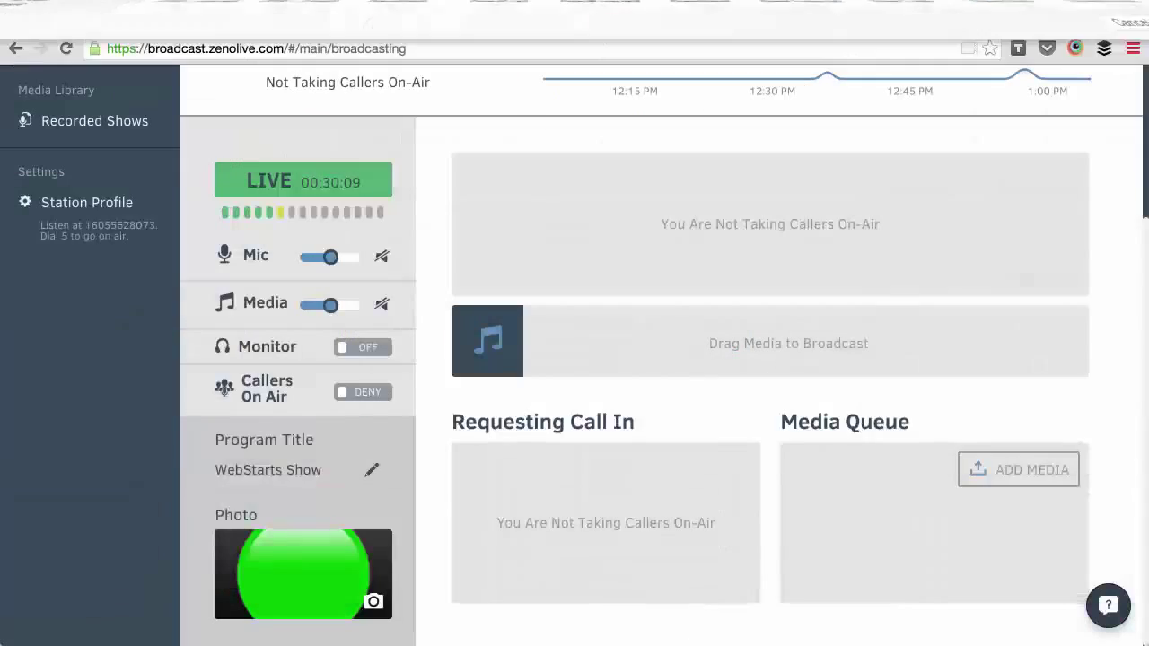
Step: Queue the Price is Right losing sound, broadcast it, then pause it at 0:03
{"action": "left_click_drag", "start_coordinate": [363, 498], "coordinate": [934, 538]}
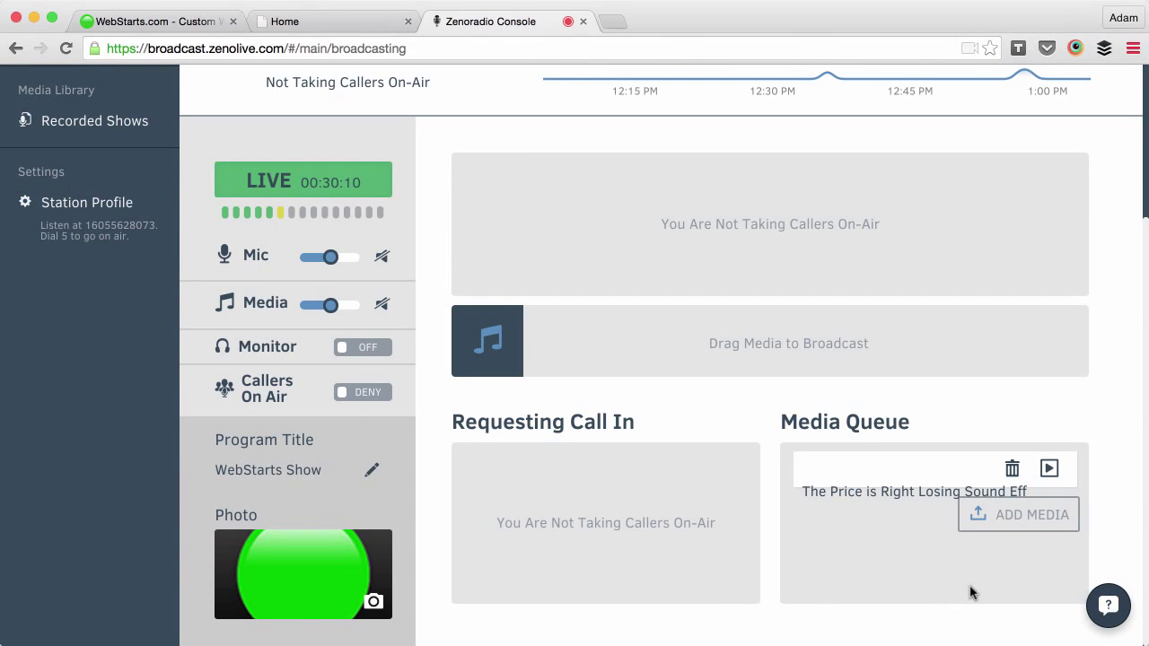
{"action": "mouse_move", "coordinate": [900, 477]}
{"action": "left_mouse_down"}
{"action": "mouse_move", "coordinate": [772, 357]}
{"action": "mouse_move", "coordinate": [736, 354]}
{"action": "left_mouse_up"}
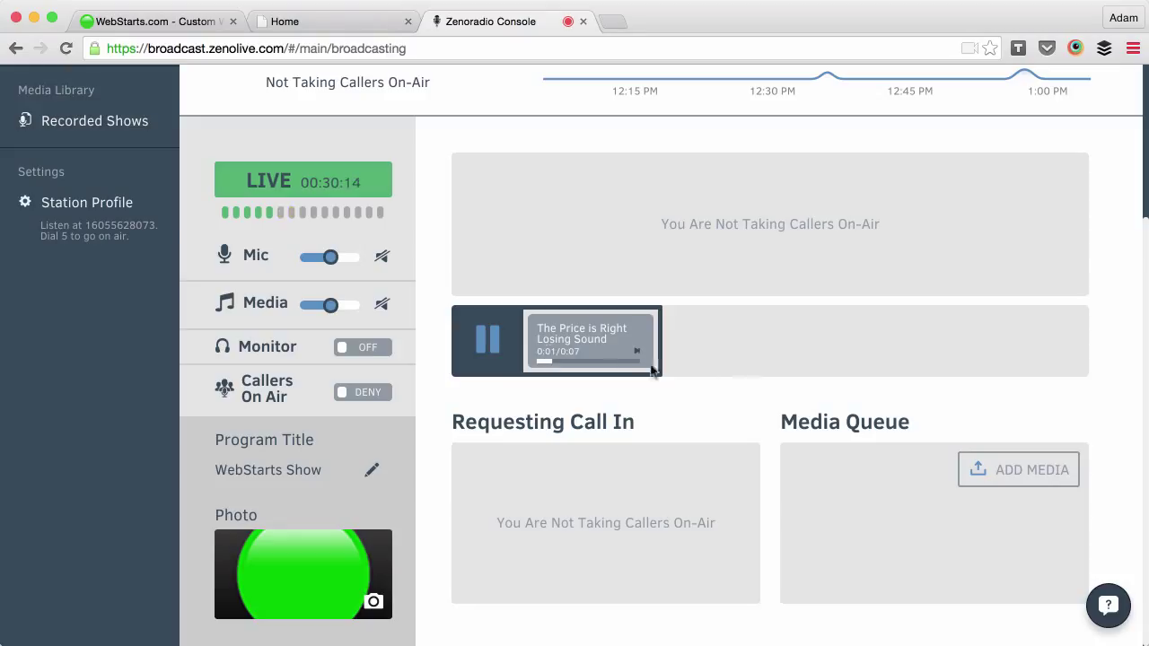
{"action": "left_click", "coordinate": [490, 349]}
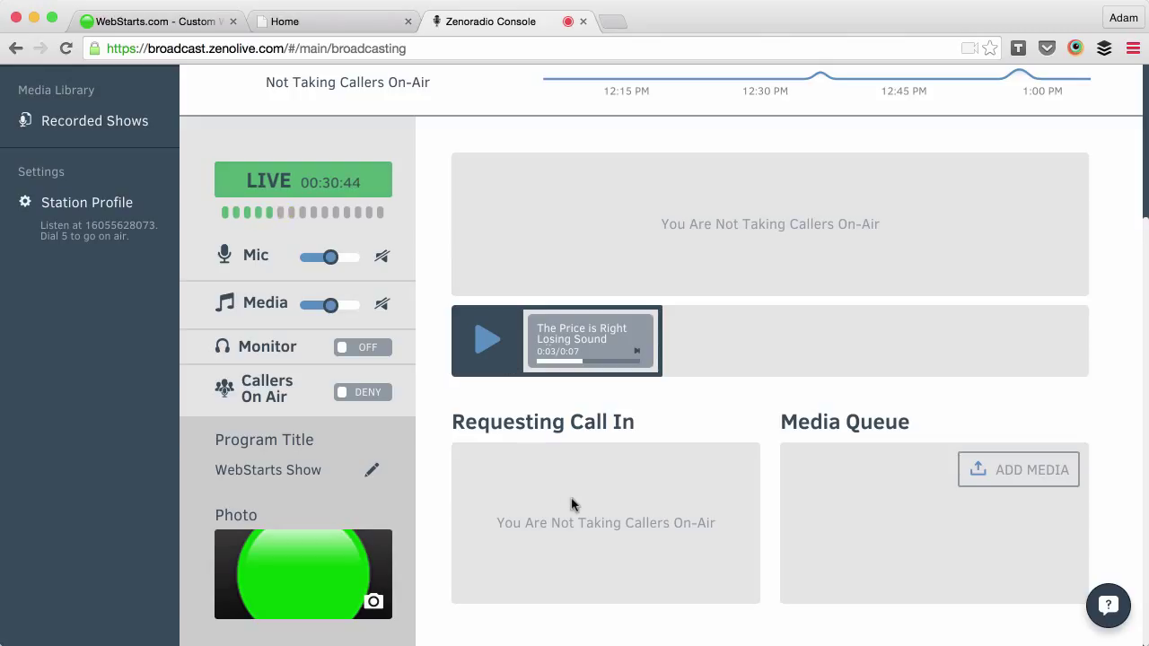
{"action": "left_click", "coordinate": [347, 23]}
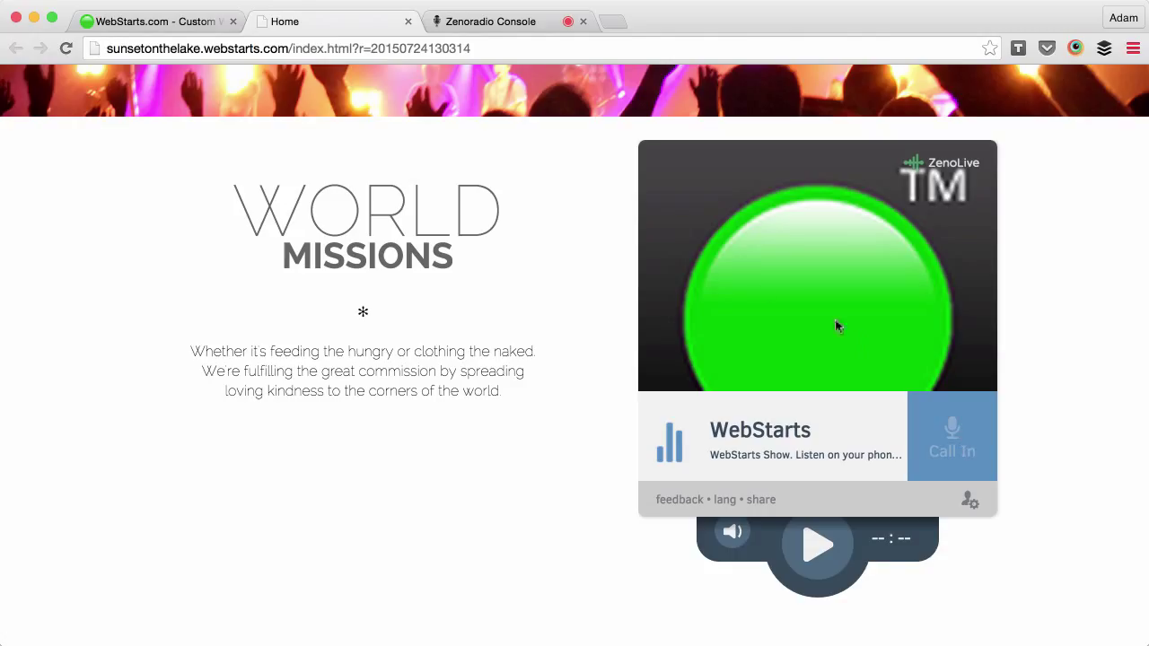
{"action": "left_click", "coordinate": [482, 18]}
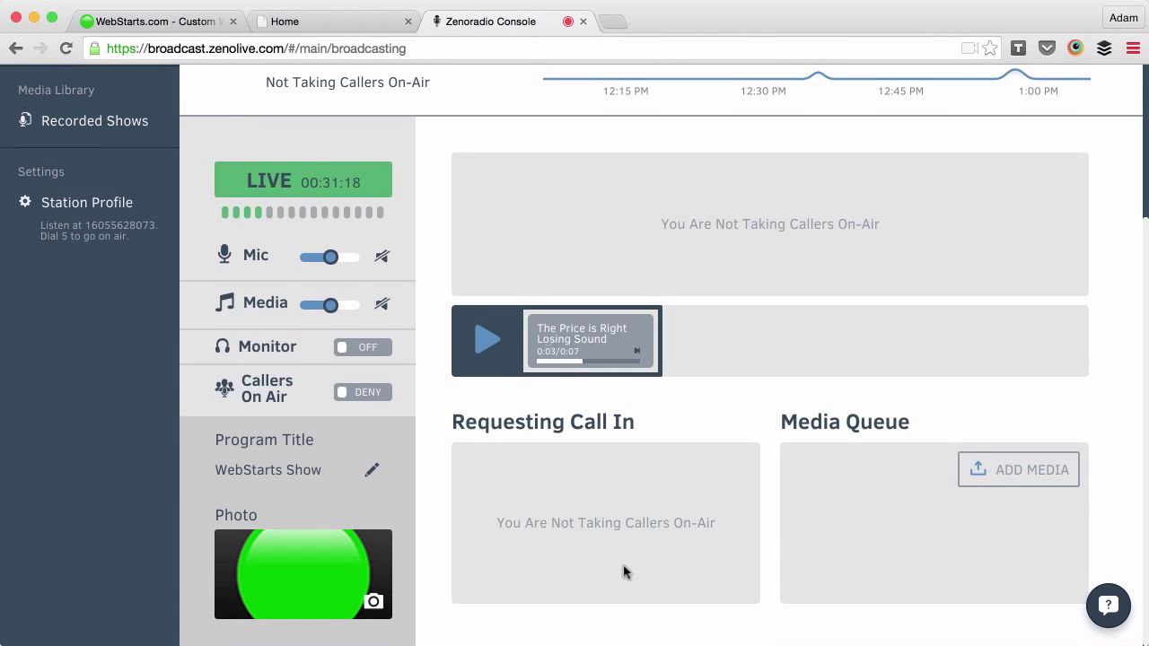
Step: Copy the Medium Widget embed code from Station Profile and return to the WebStarts editor
{"action": "left_click", "coordinate": [97, 207]}
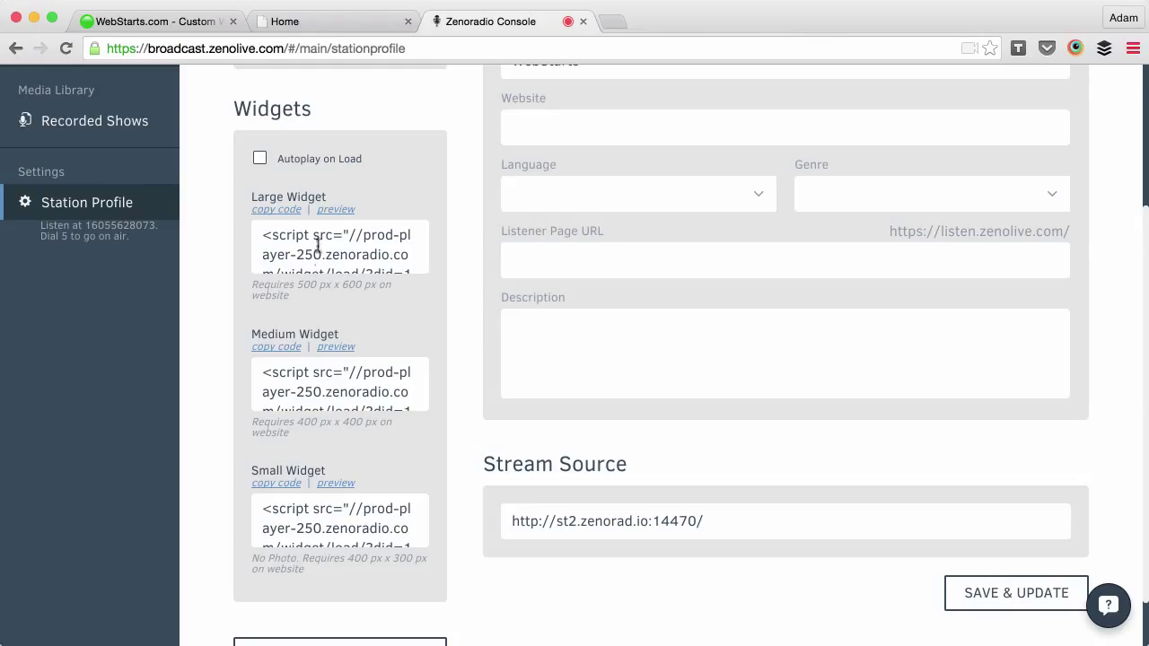
{"action": "left_click", "coordinate": [363, 393]}
{"action": "right_click", "coordinate": [353, 381]}
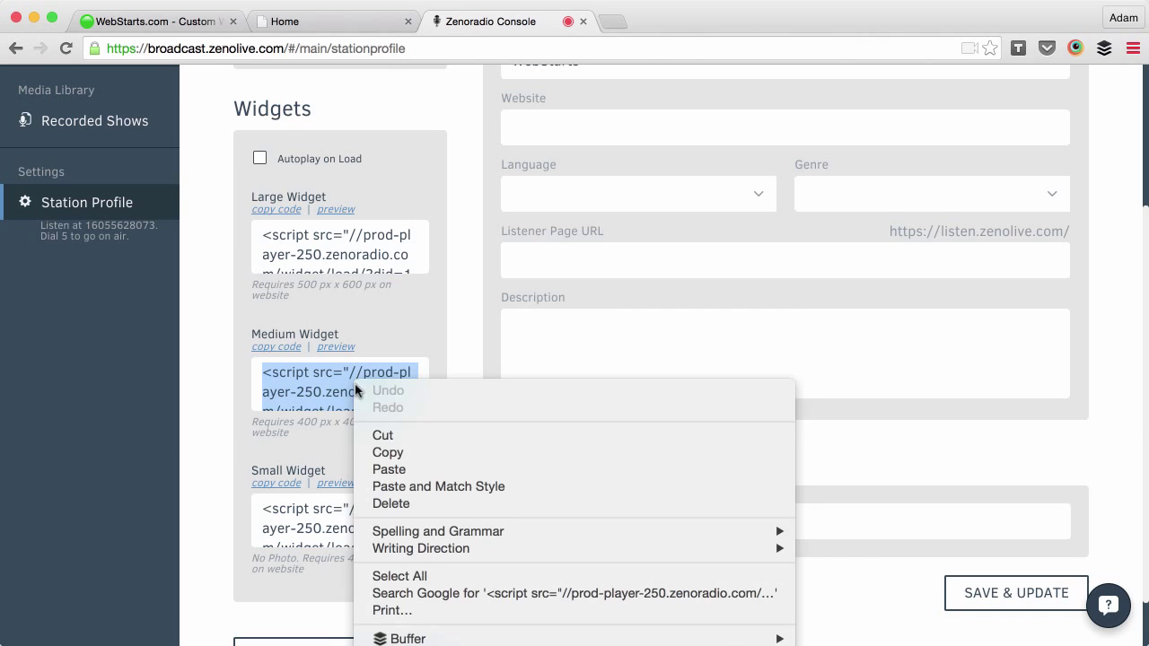
{"action": "left_click", "coordinate": [386, 449]}
{"action": "left_click", "coordinate": [161, 23]}
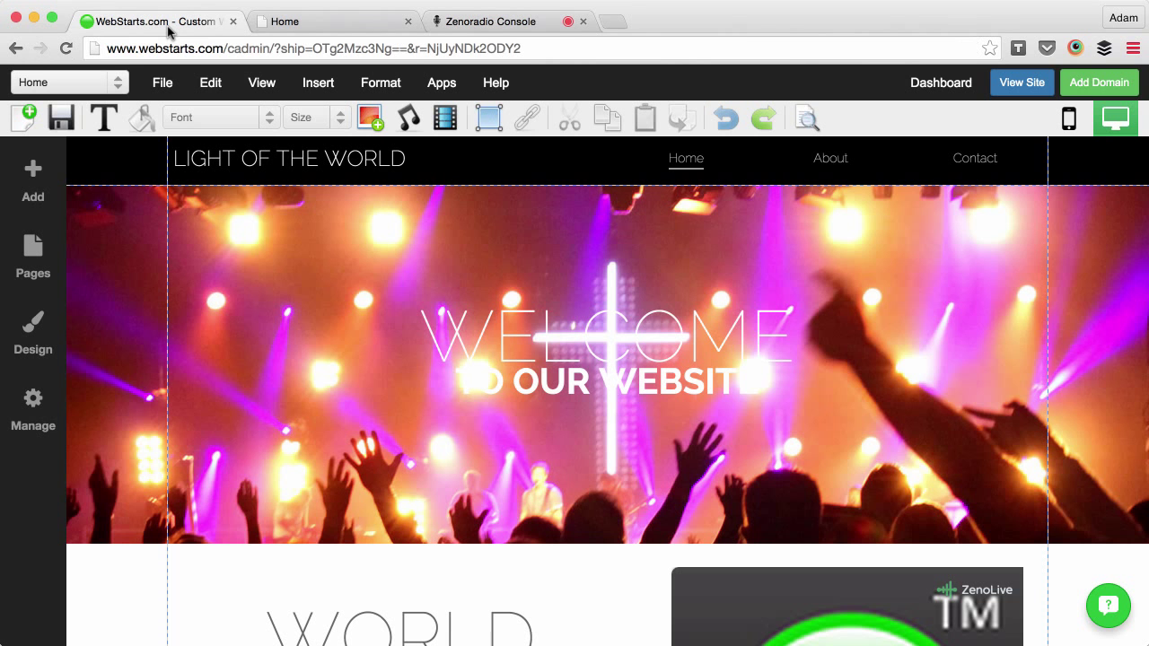
Step: Delete the old ZenoLive widget and paste the embed code into a new HTML Code element
{"action": "left_click", "coordinate": [734, 620]}
{"action": "key", "text": "Delete"}
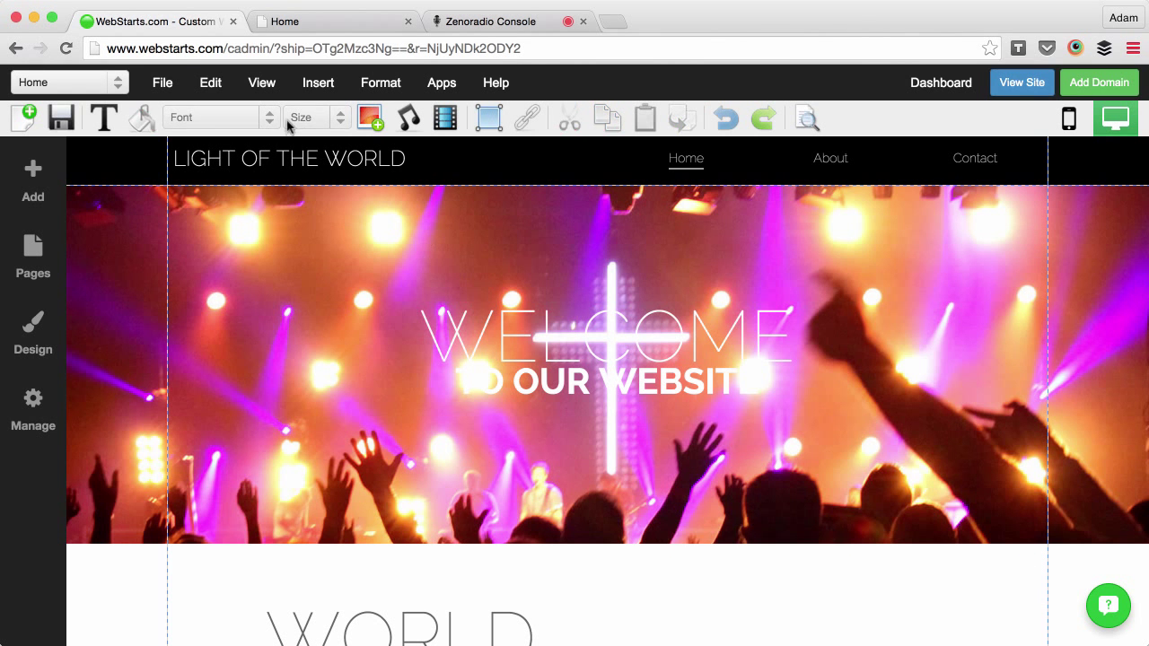
{"action": "left_click", "coordinate": [331, 89]}
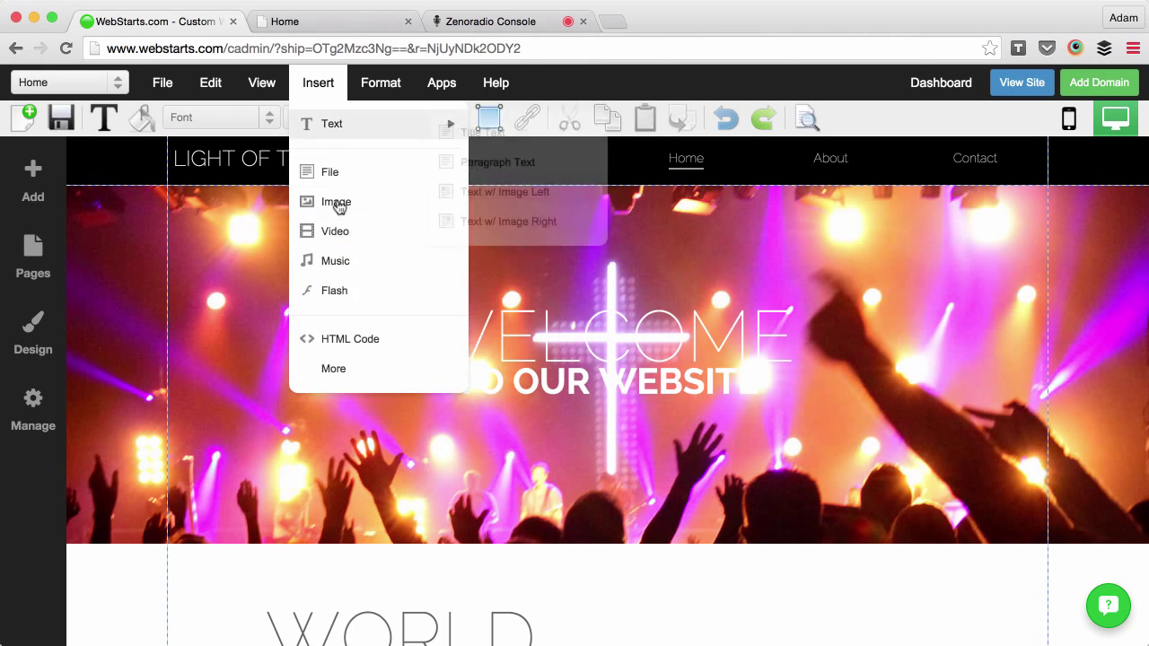
{"action": "left_click", "coordinate": [349, 337]}
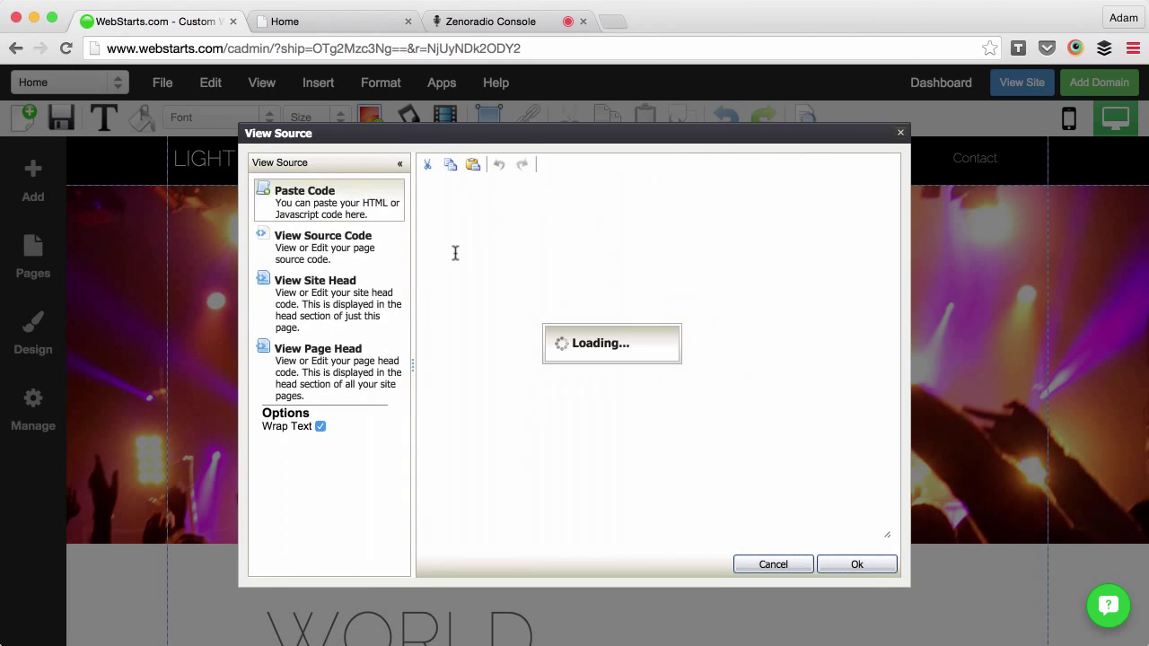
{"action": "right_click", "coordinate": [454, 252]}
{"action": "left_click", "coordinate": [489, 341]}
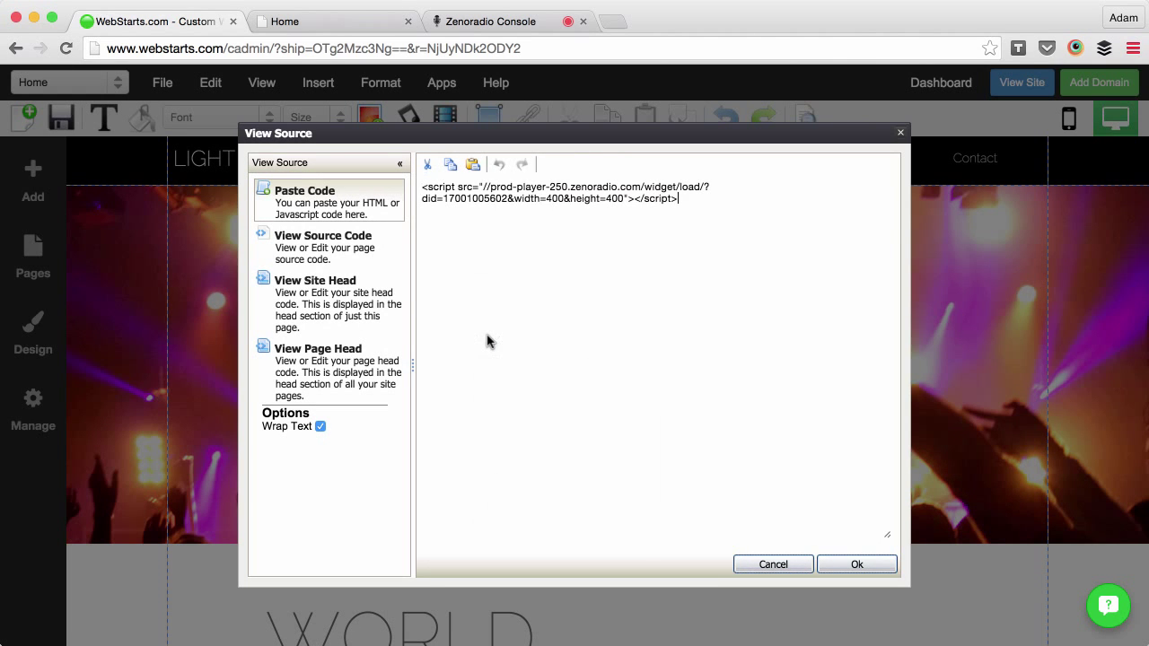
Step: Confirm the embed code and drag the new player into the right column beside World Missions
{"action": "left_click", "coordinate": [881, 565]}
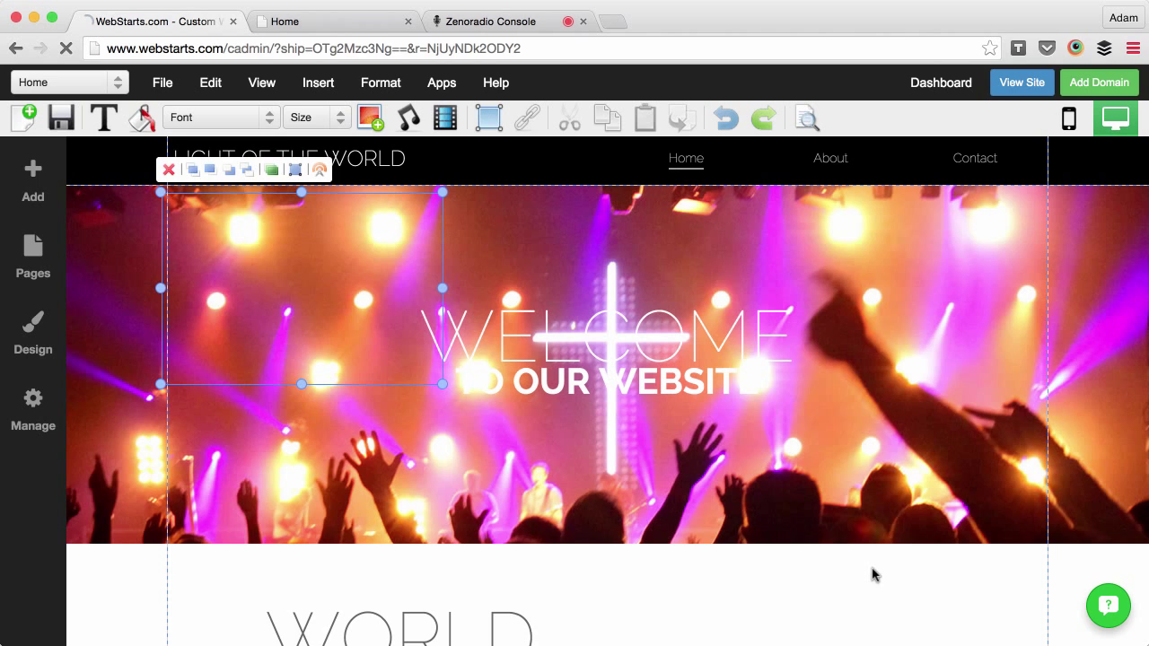
{"action": "left_click", "coordinate": [456, 538]}
{"action": "mouse_move", "coordinate": [366, 428]}
{"action": "left_mouse_down"}
{"action": "mouse_move", "coordinate": [398, 451]}
{"action": "mouse_move", "coordinate": [800, 525]}
{"action": "left_mouse_up"}
{"action": "scroll", "coordinate": [800, 526], "scroll_direction": "down", "scroll_amount": 3}
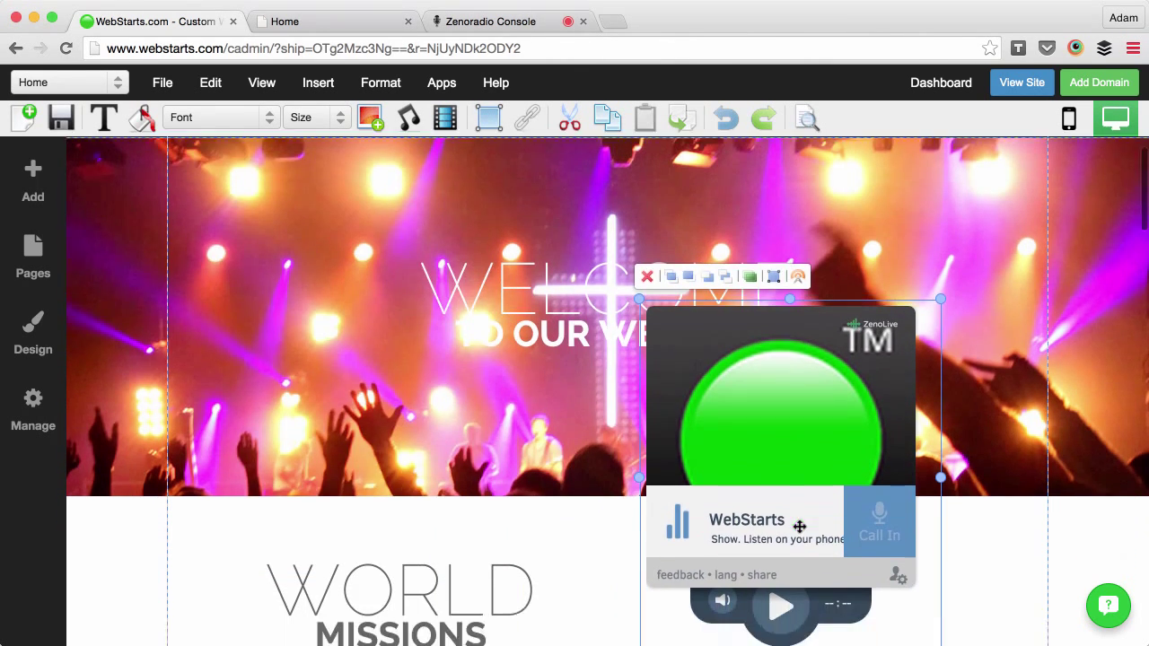
{"action": "left_click_drag", "start_coordinate": [797, 361], "coordinate": [814, 488]}
{"action": "scroll", "coordinate": [815, 488], "scroll_direction": "down", "scroll_amount": 3}
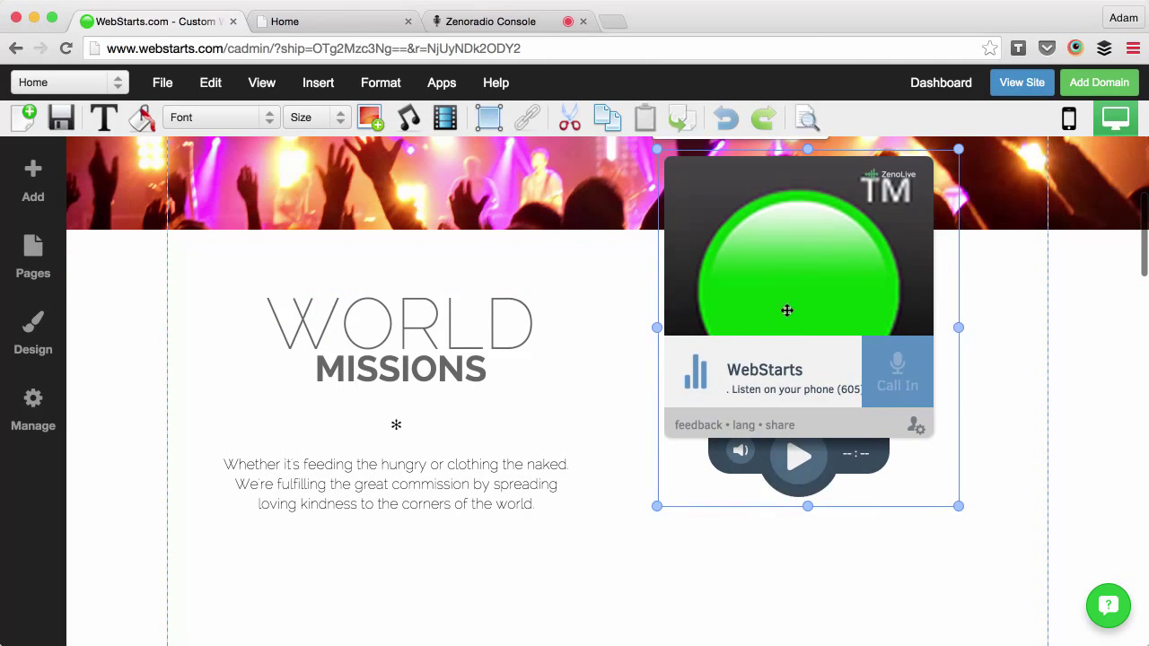
{"action": "left_click_drag", "start_coordinate": [787, 311], "coordinate": [844, 400]}
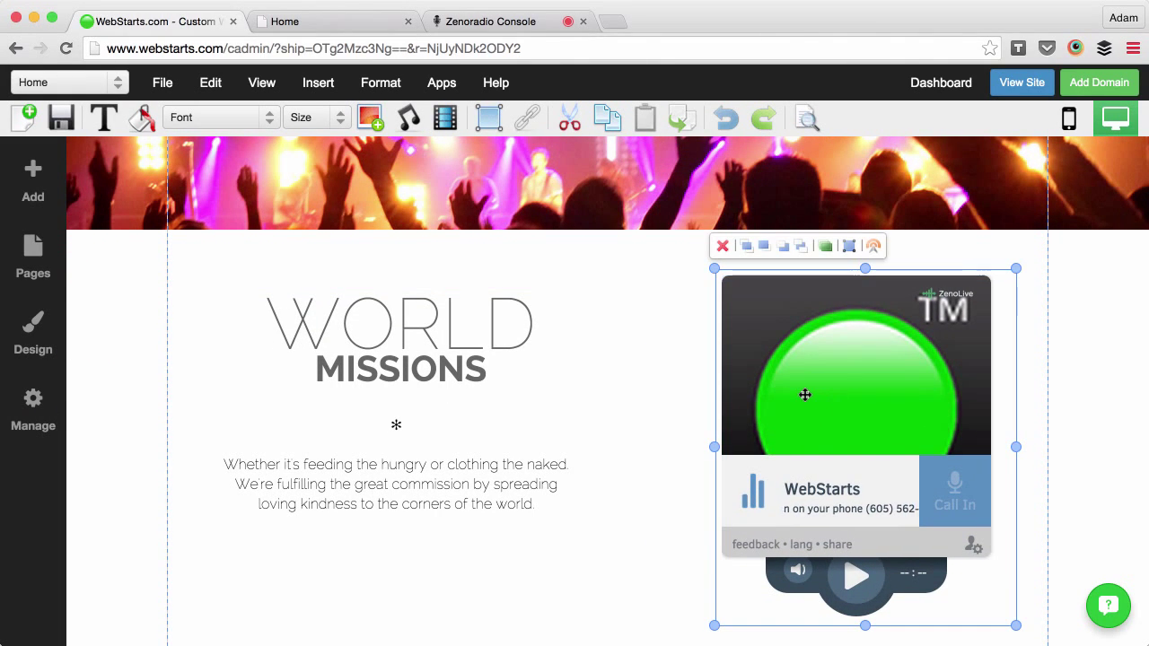
{"action": "left_click", "coordinate": [1088, 372]}
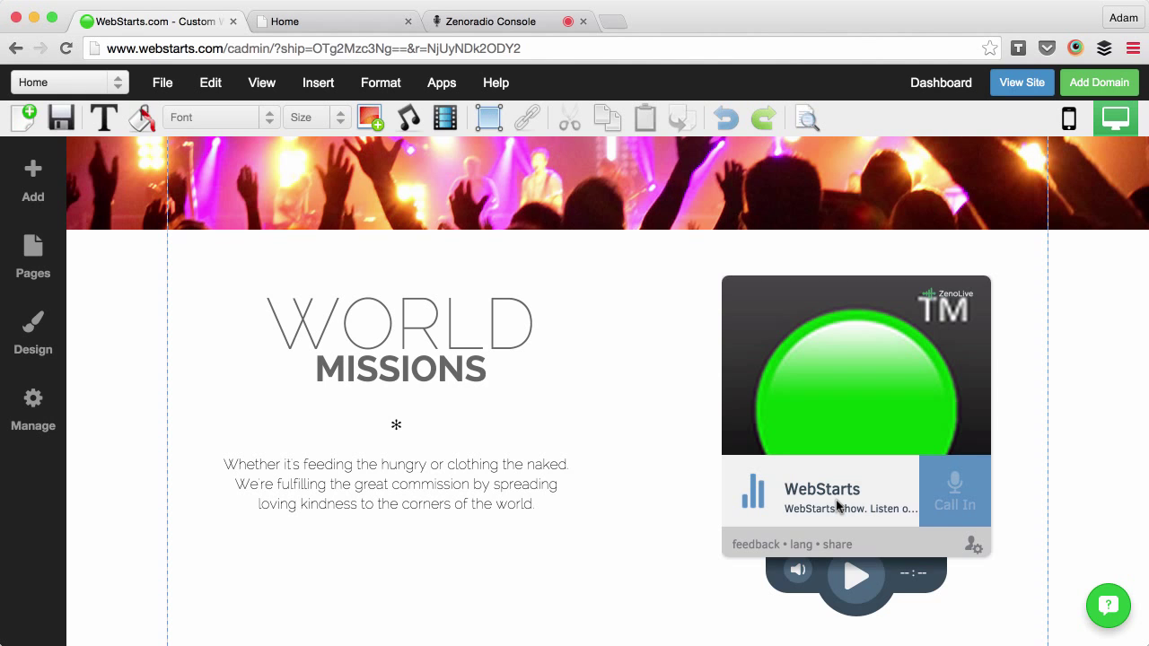
Step: Save the home page with the new ZenoLive player in place
{"action": "scroll", "coordinate": [826, 484], "scroll_direction": "down", "scroll_amount": 1}
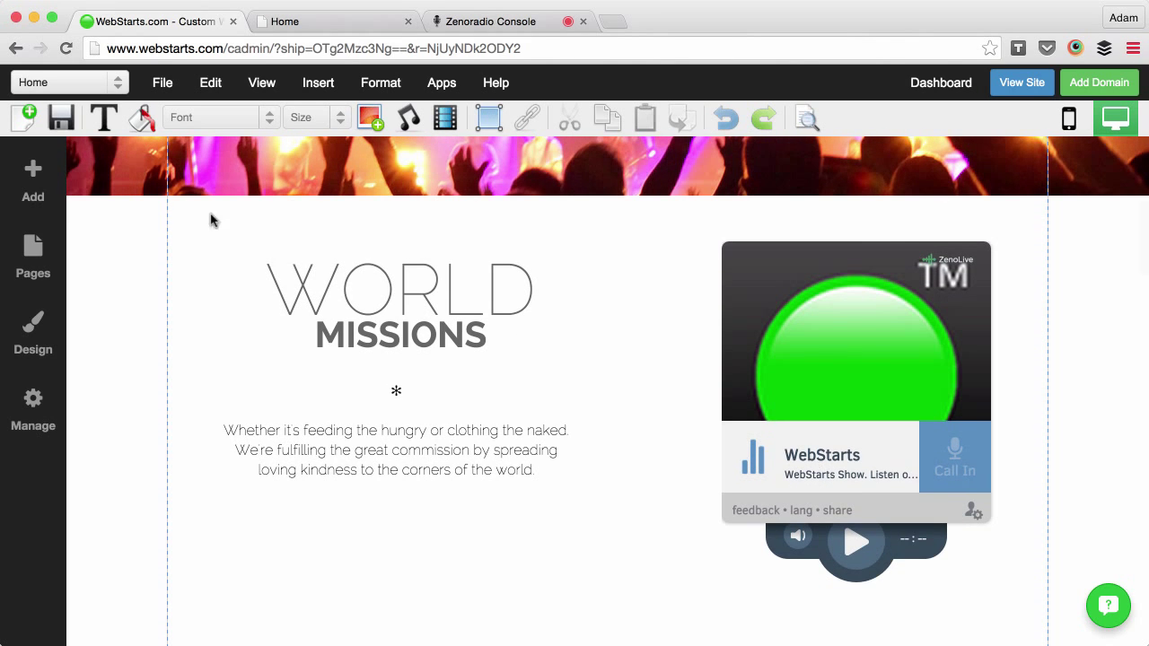
{"action": "left_click", "coordinate": [62, 122]}
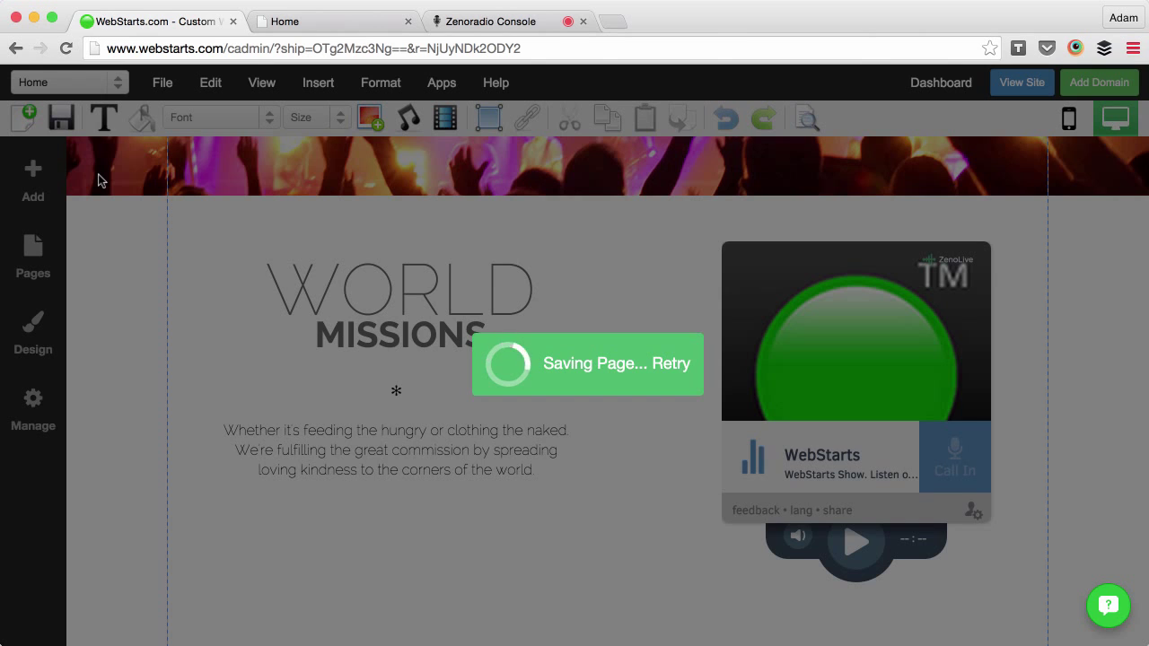